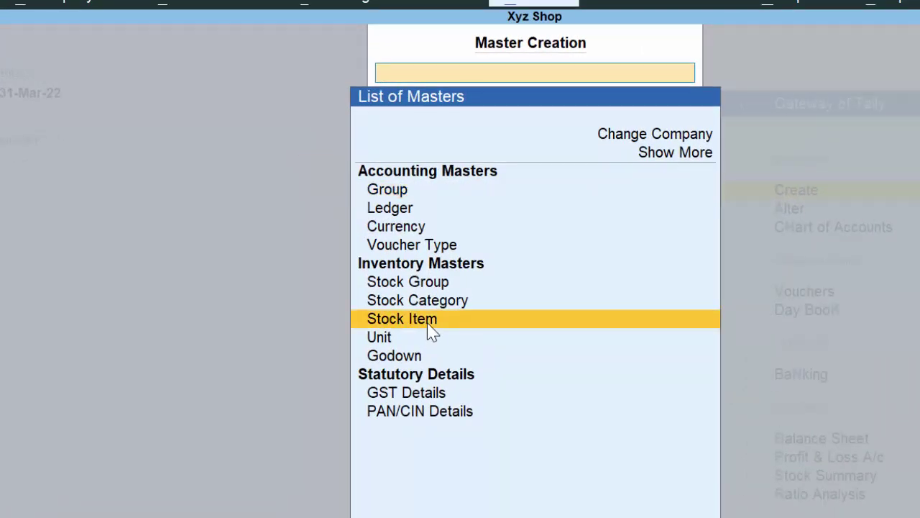
left_click(427, 323)
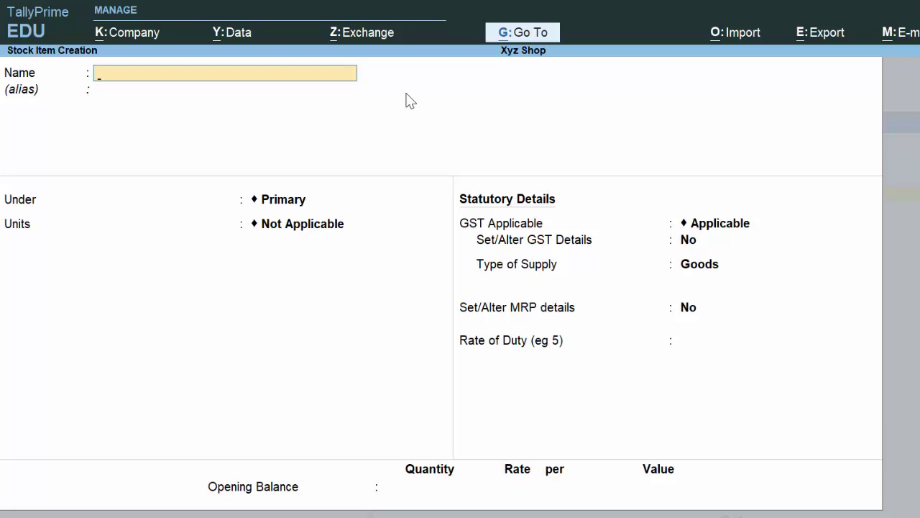
key("Escape")
key("Return")
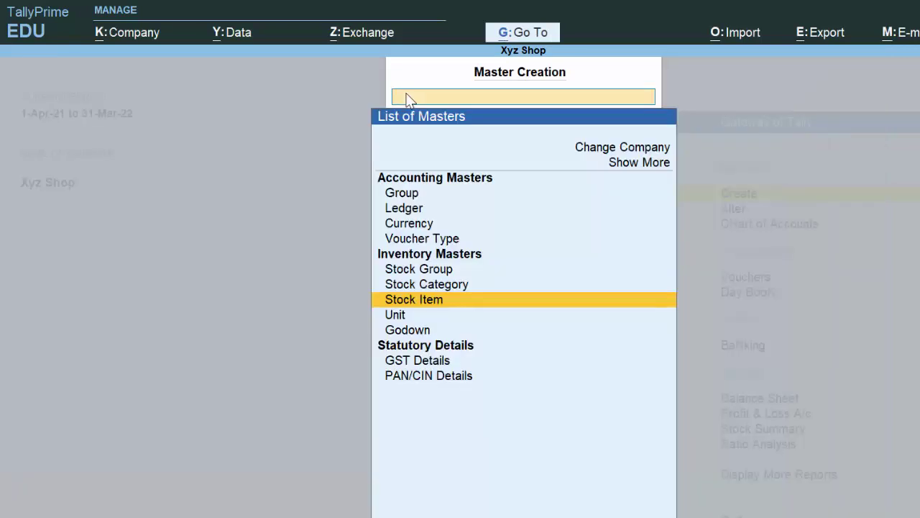
key("Escape")
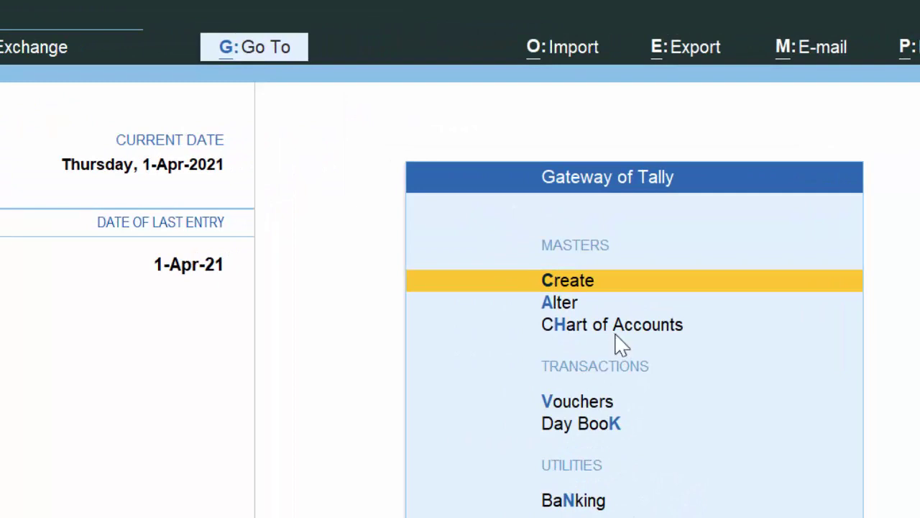
left_click(616, 335)
key("Escape")
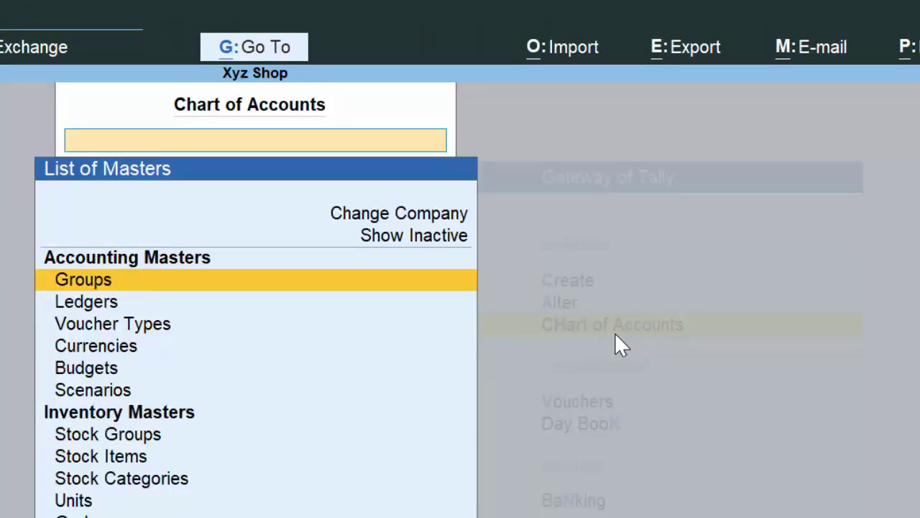
key("Escape")
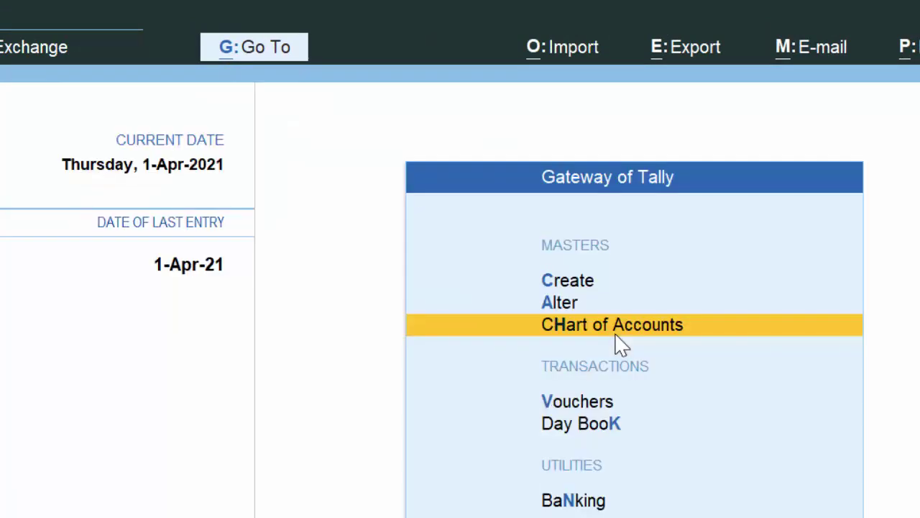
Look at the list of existing stock items available for alteration, and return to the Gateway of Tally
left_click(566, 303)
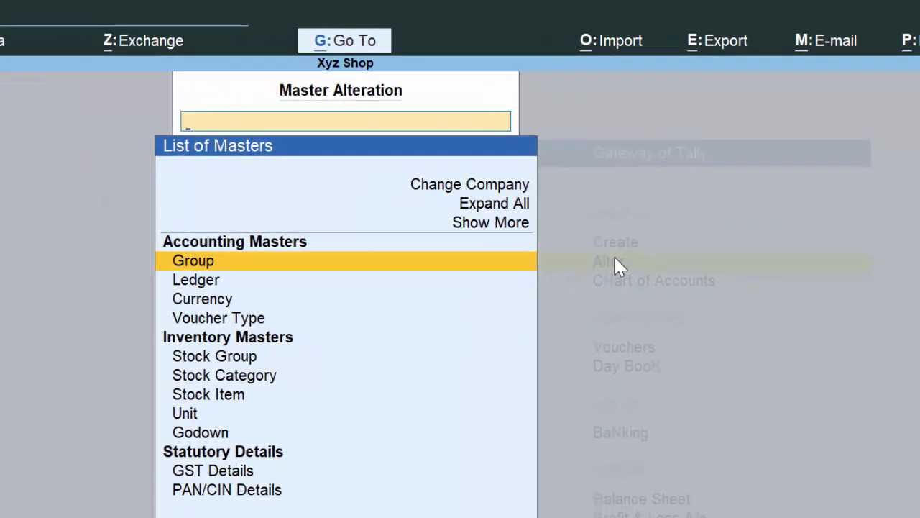
left_click(232, 403)
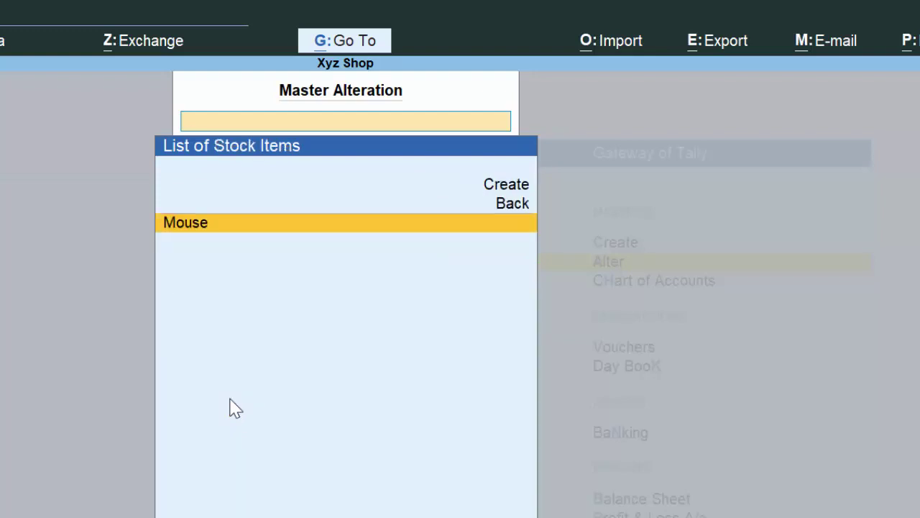
key("Escape")
key("Escape")
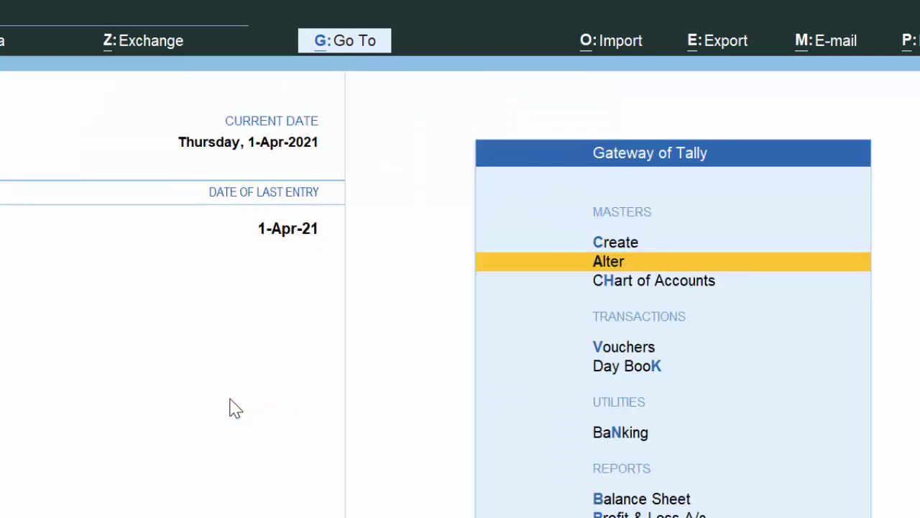
Start creating multiple stock items from the Chart of Accounts stock item list, with All Items as the group
left_click(667, 285)
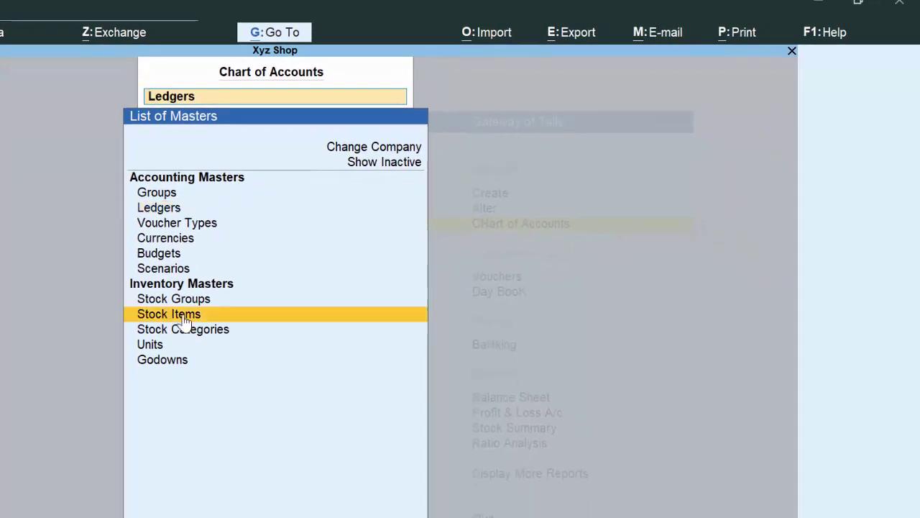
left_click(184, 319)
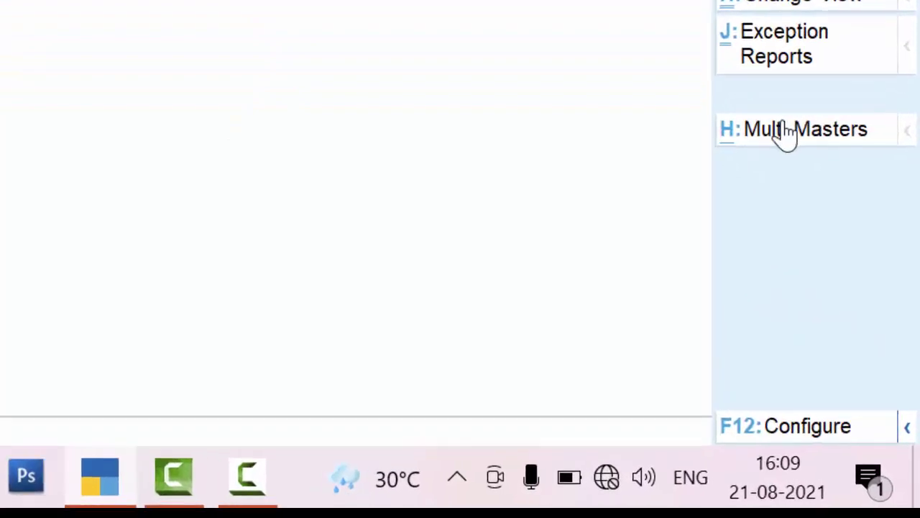
left_click(776, 122)
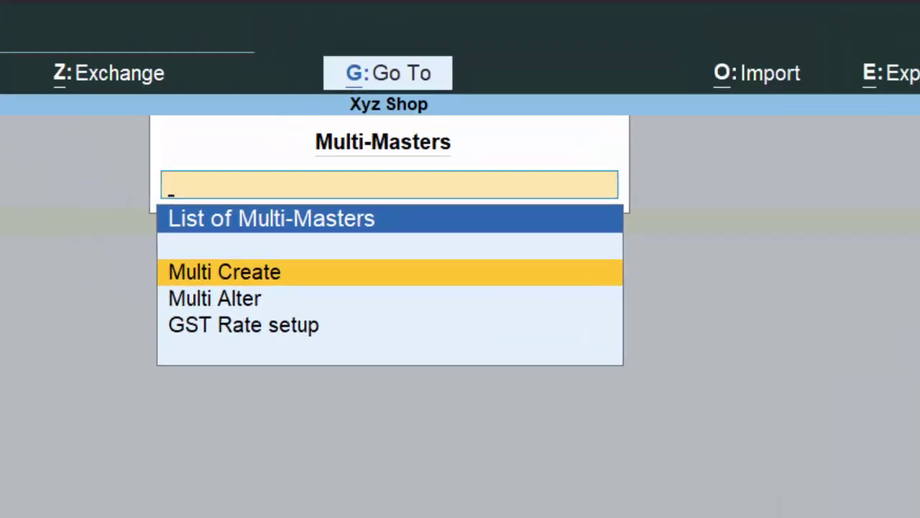
left_click(419, 301)
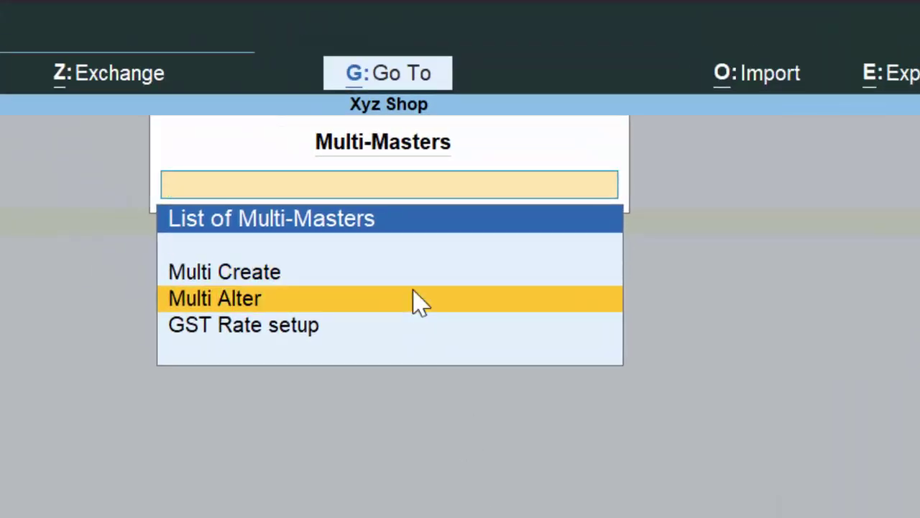
left_click(315, 274)
left_click(315, 274)
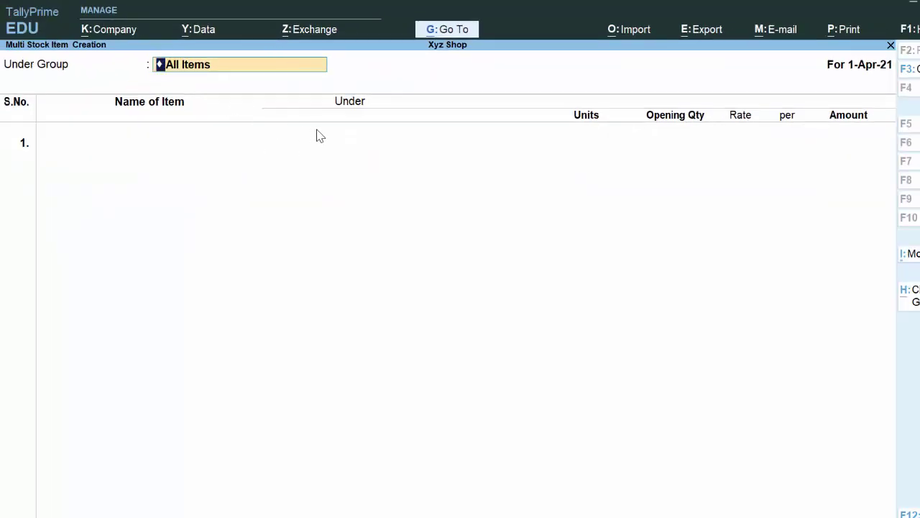
key("Return")
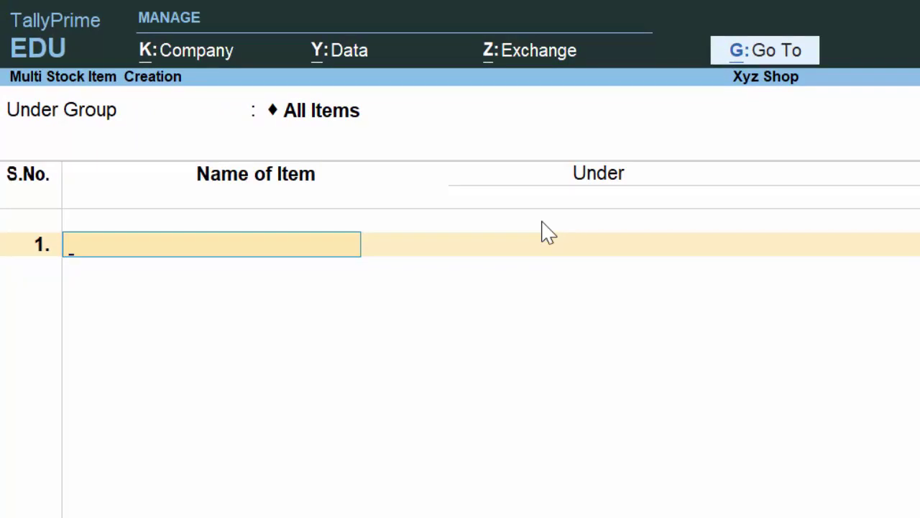
Add Dell Laptop as the first stock item under Primary, with Nos as its unit and no opening quantity
type("Dell Laptop")
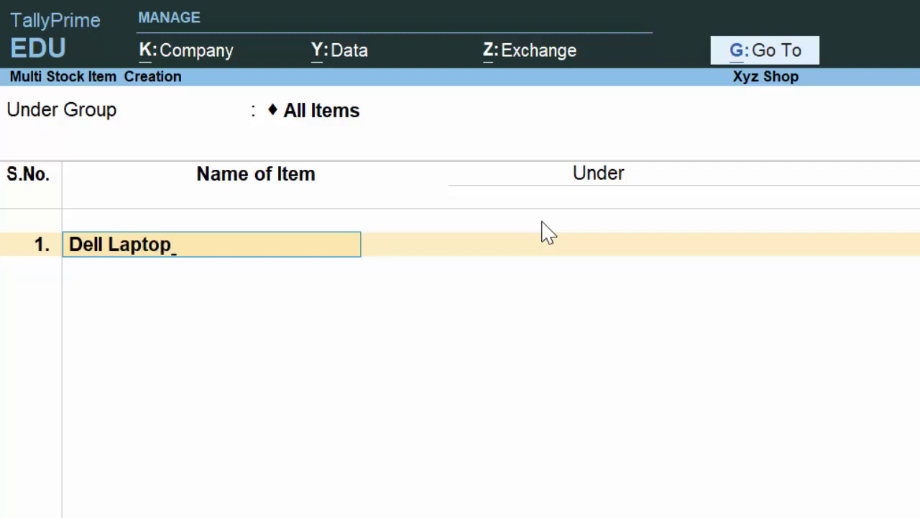
key("Return")
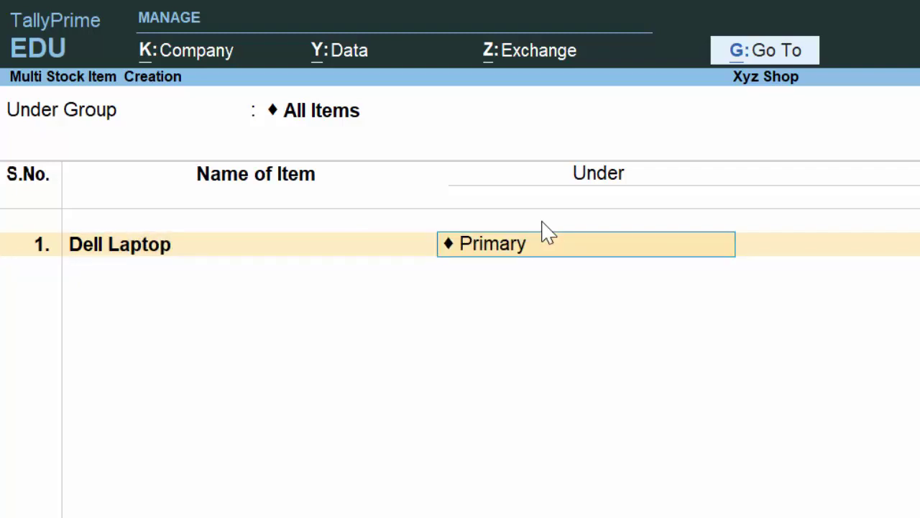
key("Return")
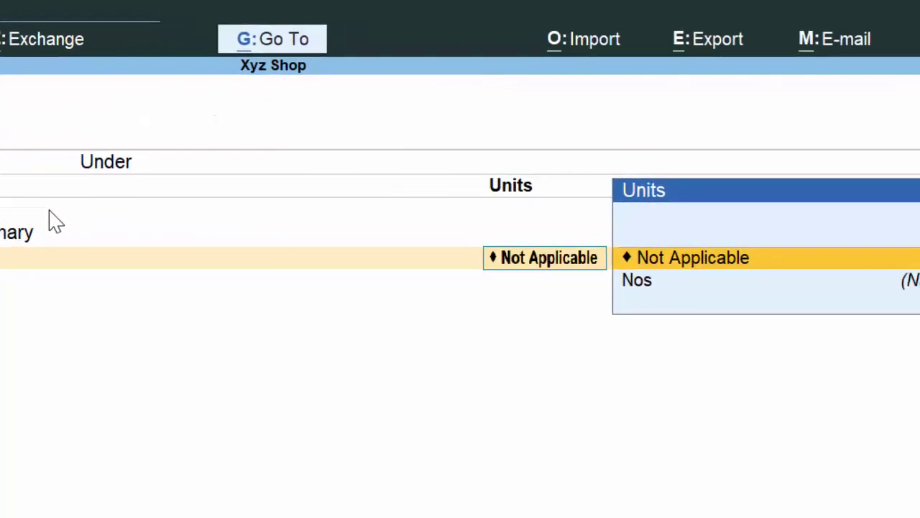
key("Down")
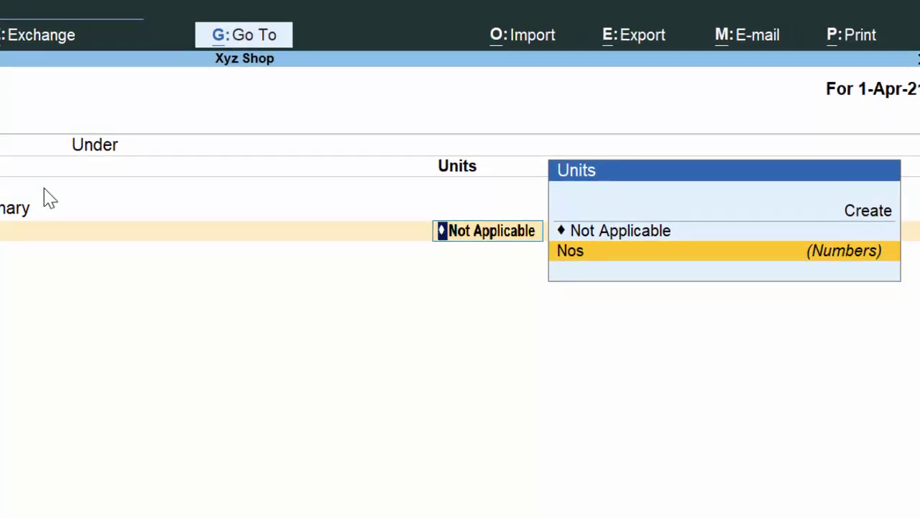
key("Return")
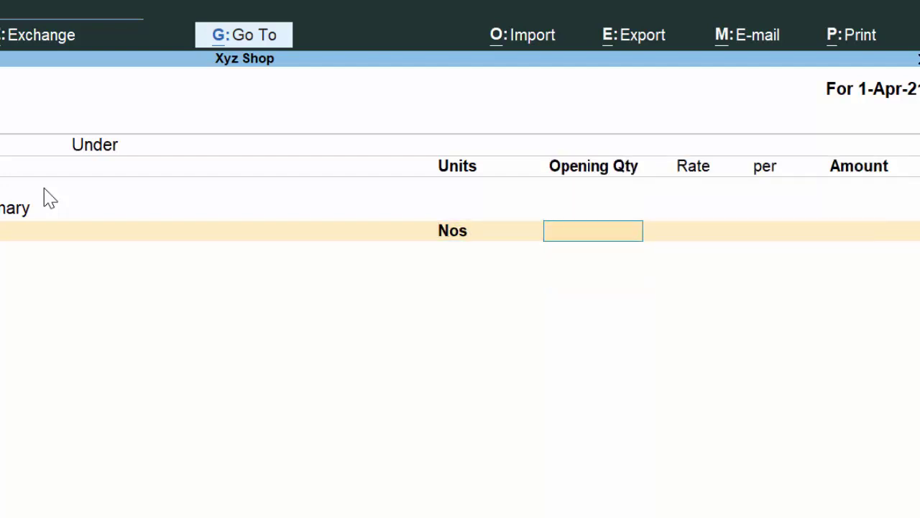
key("Return")
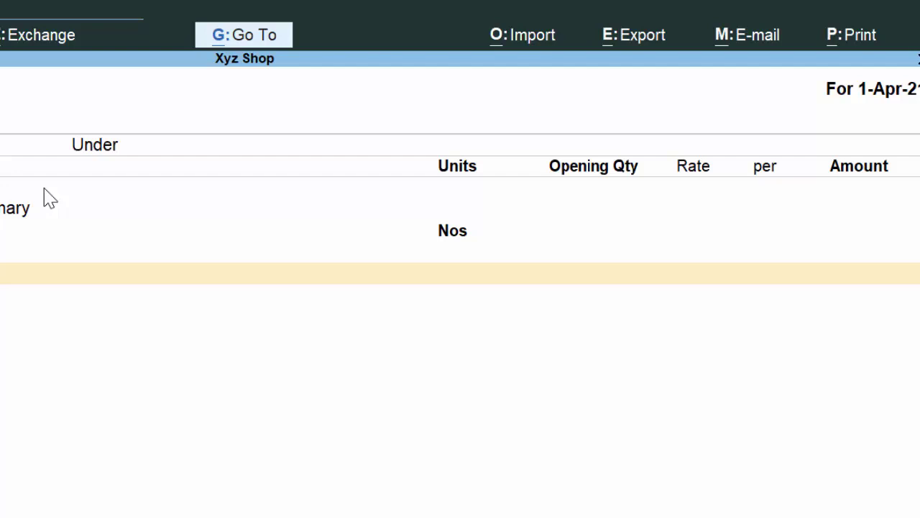
Try an opening quantity of 8 Nos for Dell Laptop, and reset it to 0
key("BackSpace")
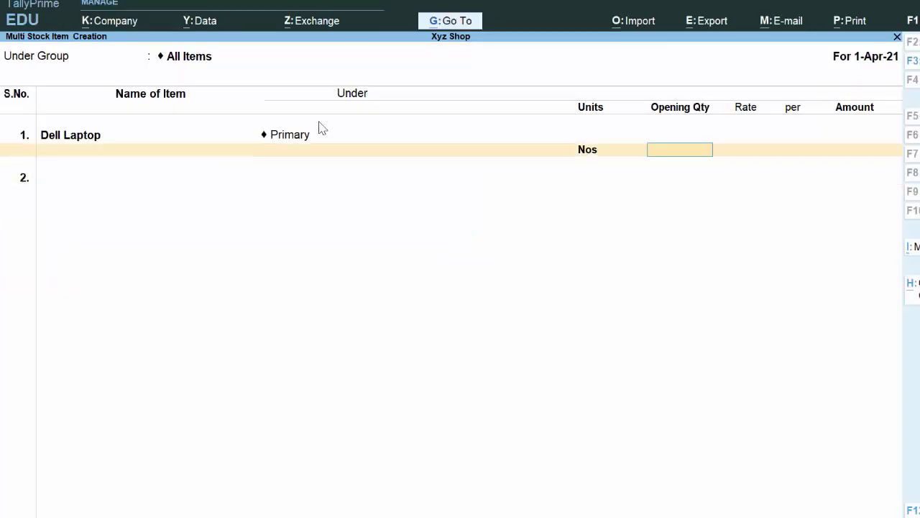
type("8")
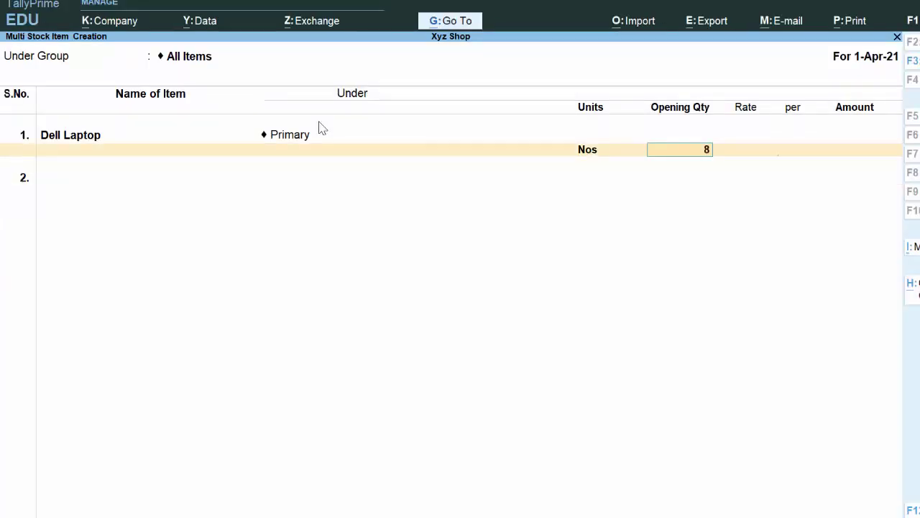
key("Return")
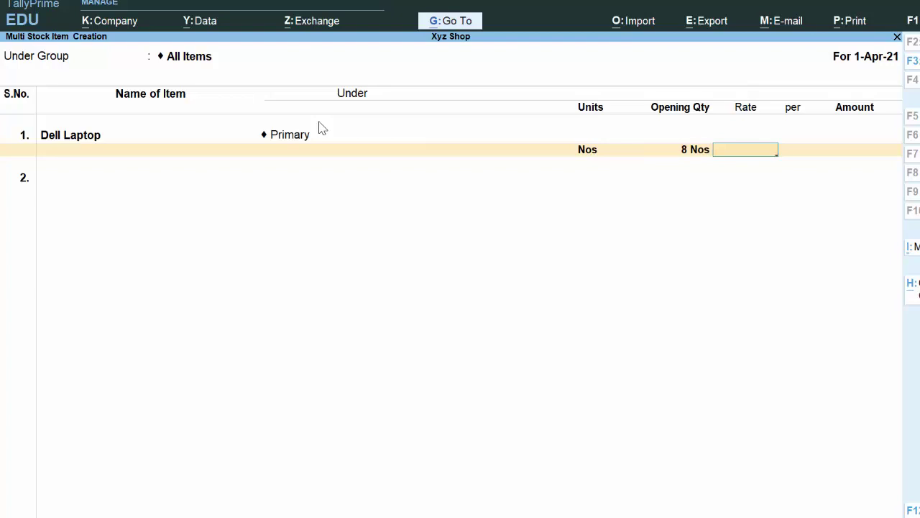
key("BackSpace")
key("BackSpace")
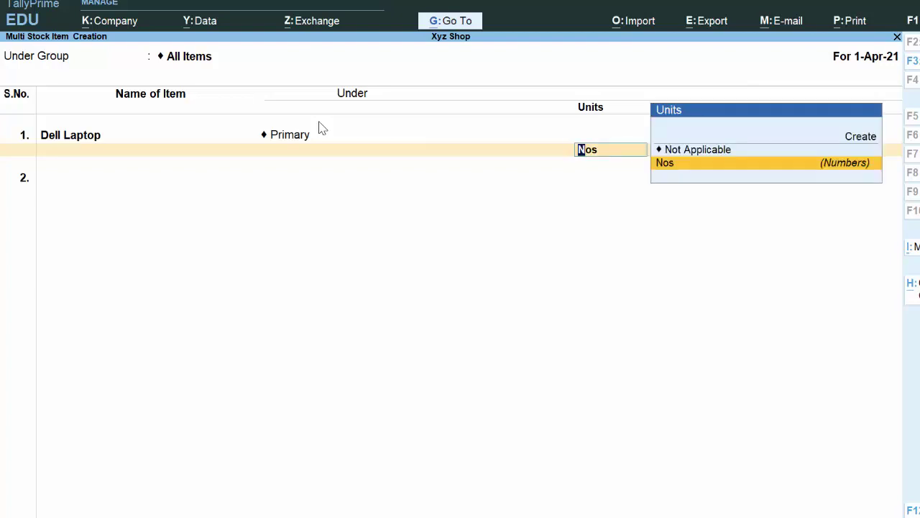
key("Return")
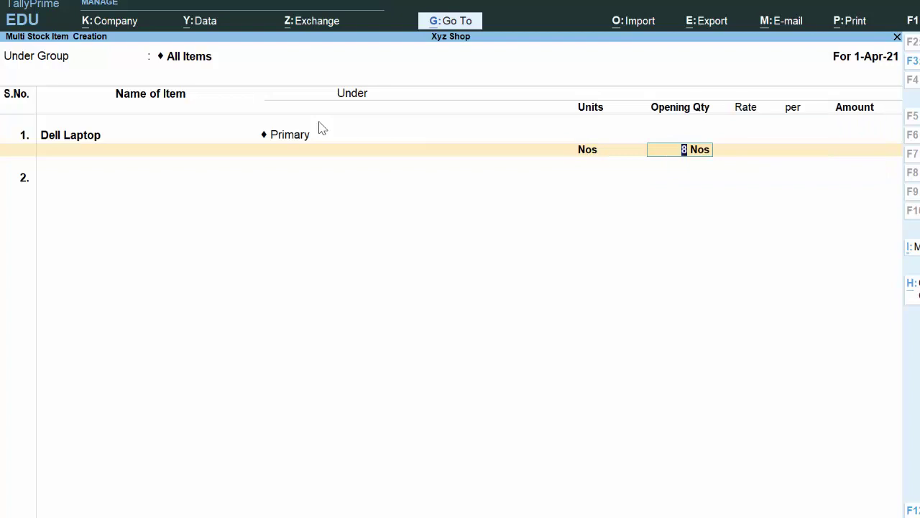
type("0")
key("Return")
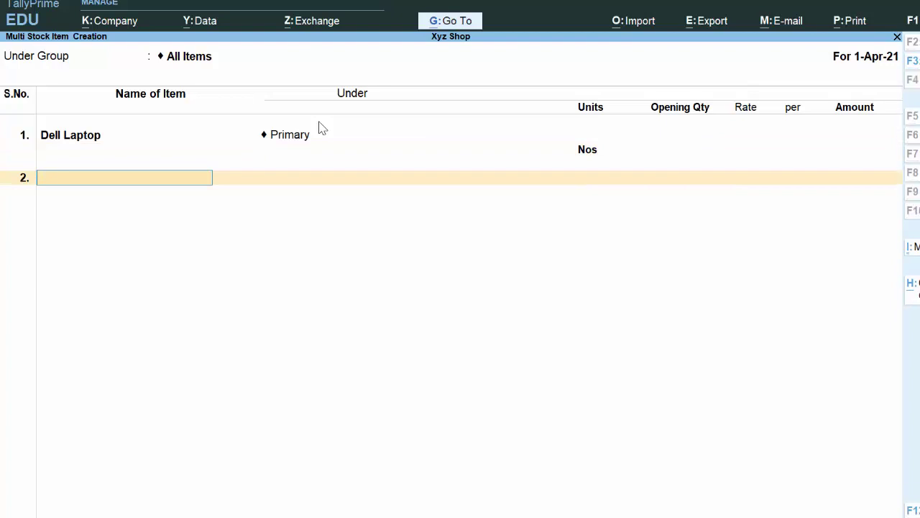
Add Hp Laptop as the second stock item under Primary, with Nos as its unit and no opening quantity
type("Hp Laptop")
key("Return")
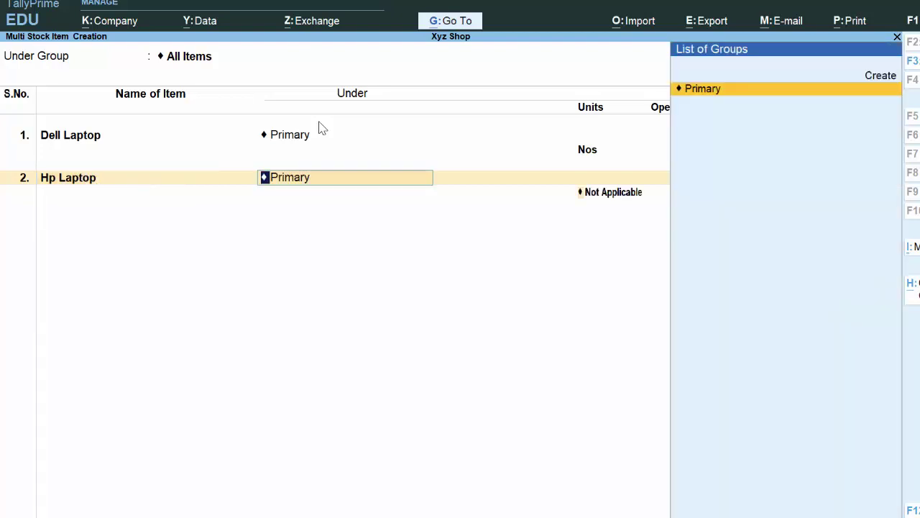
key("Return")
key("Return")
key("BackSpace")
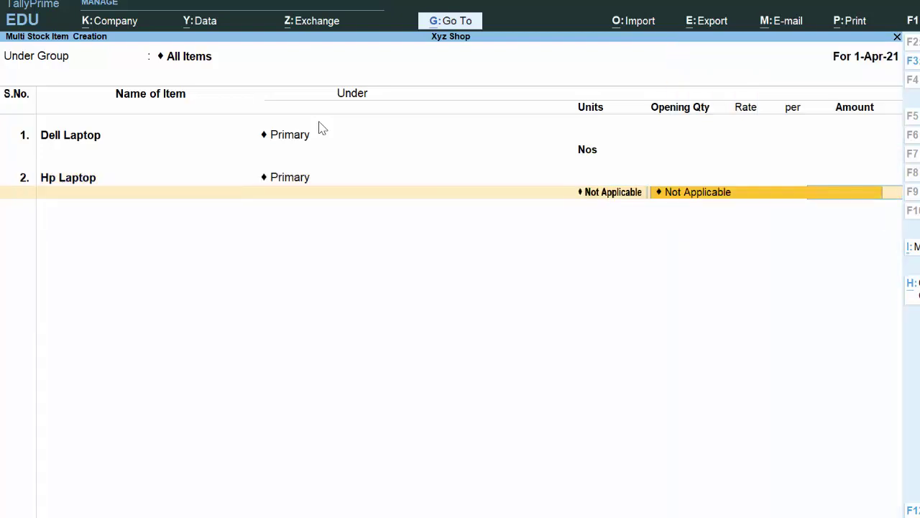
key("BackSpace")
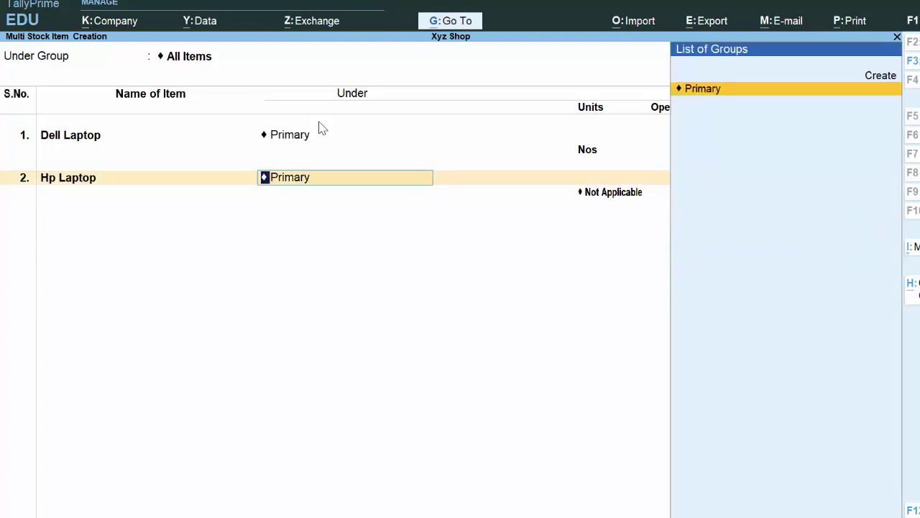
key("Return")
key("Down")
key("Return")
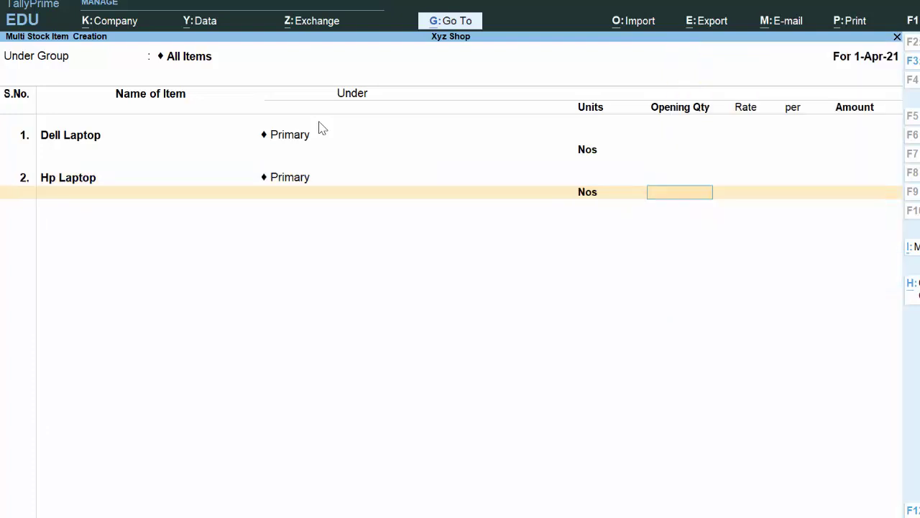
key("Return")
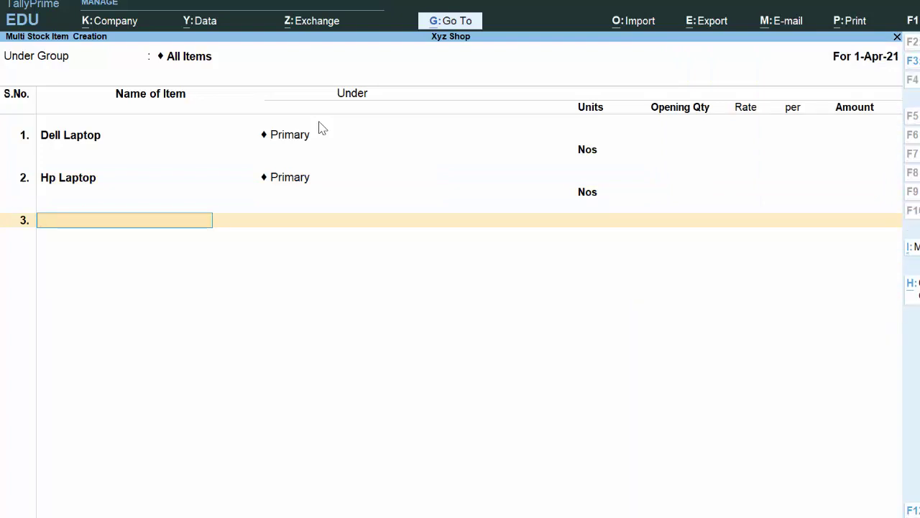
Add Asus Laptop as the third stock item under Primary with unit Nos, and save the multiple stock item entries
type("Asus Laptop")
key("Return")
key("Return")
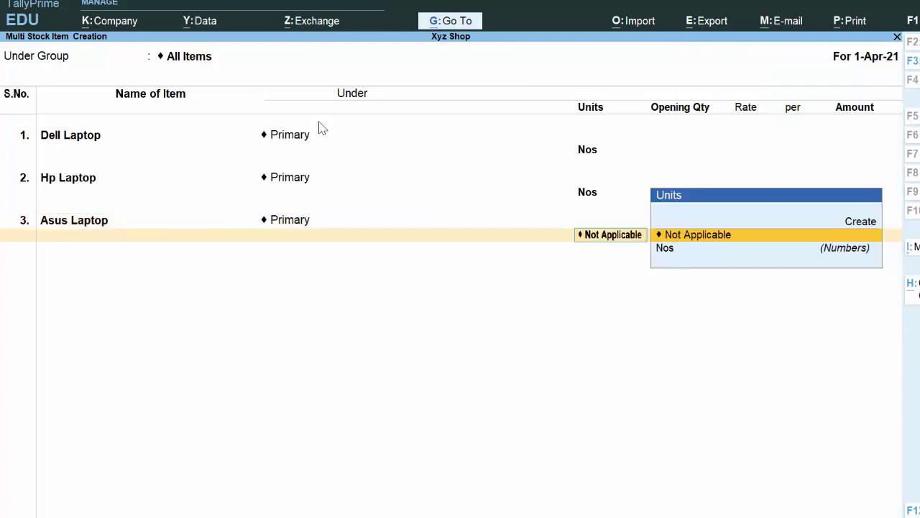
key("Down")
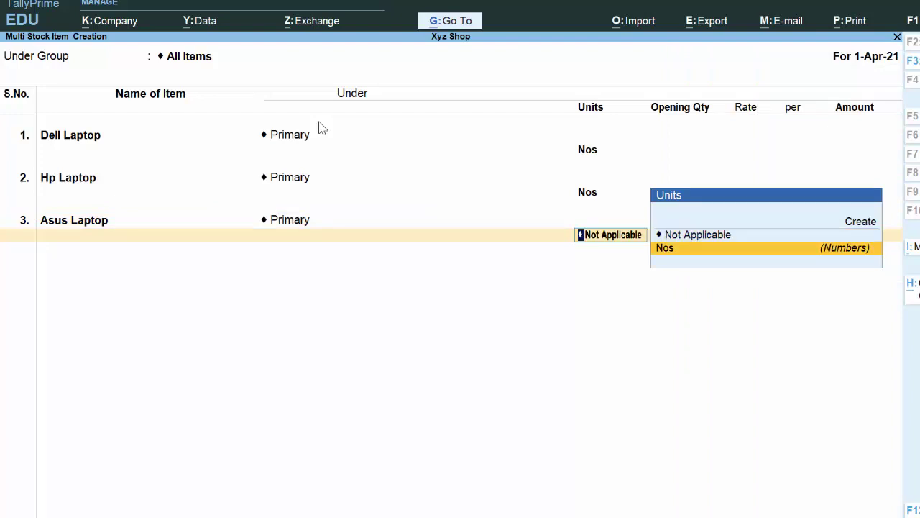
key("Return")
key("Return")
key("Return")
key("y")
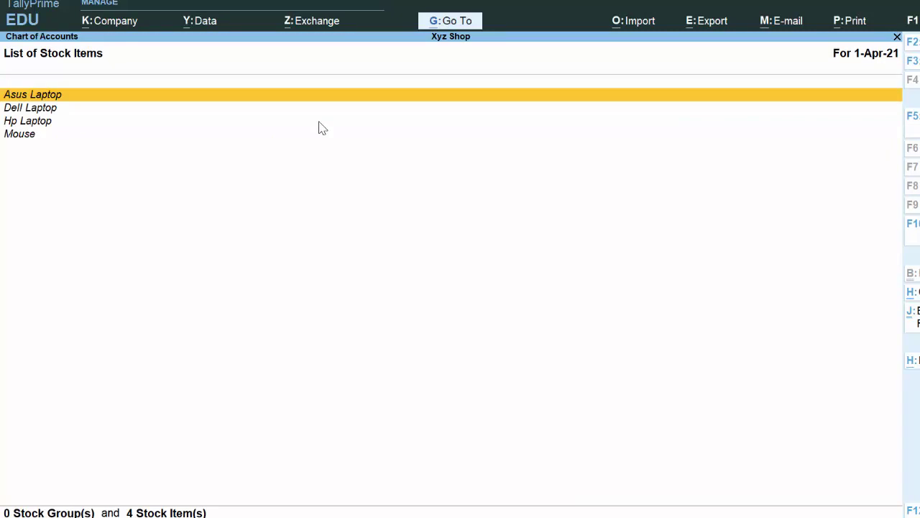
Leave the stock item list and return to the Gateway of Tally
key("ctrl")
key("Escape")
key("Escape")
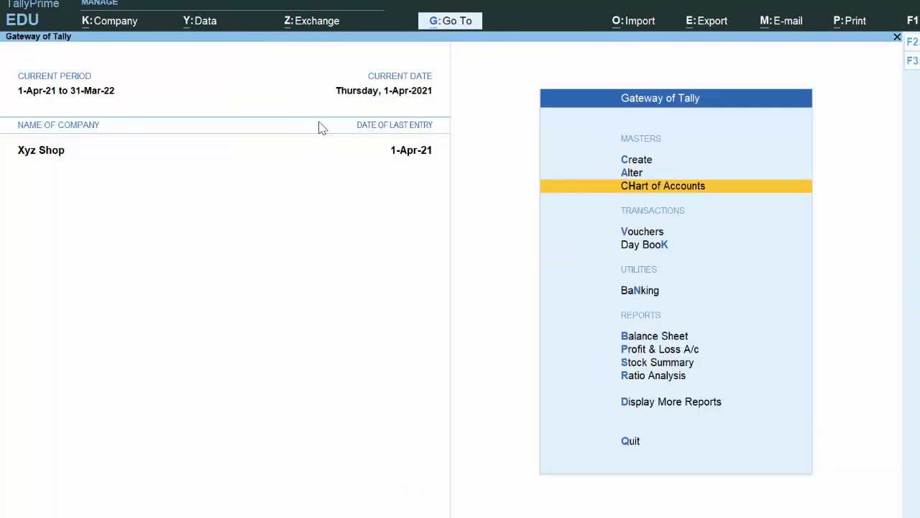
Start a Purchase voucher with supplier invoice number 6576 dated 1-Apr-21
key("v")
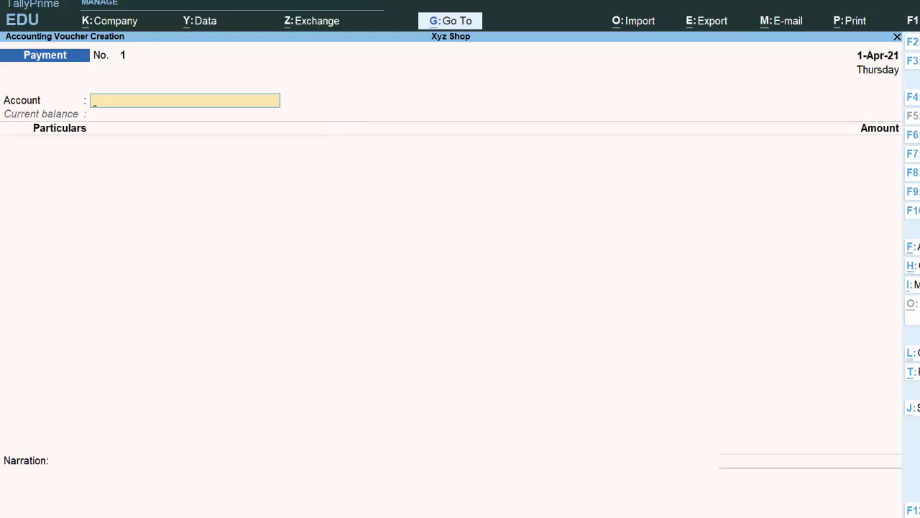
key("F9")
type("6576")
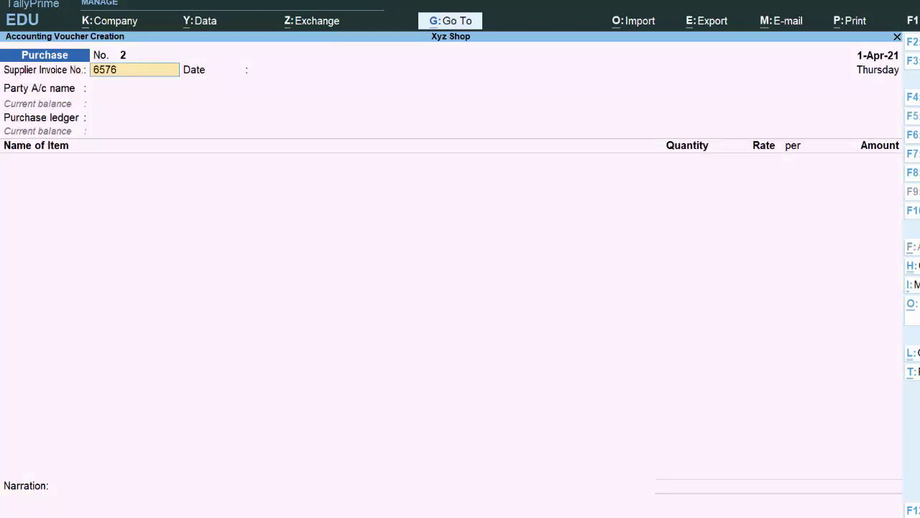
left_click(282, 70)
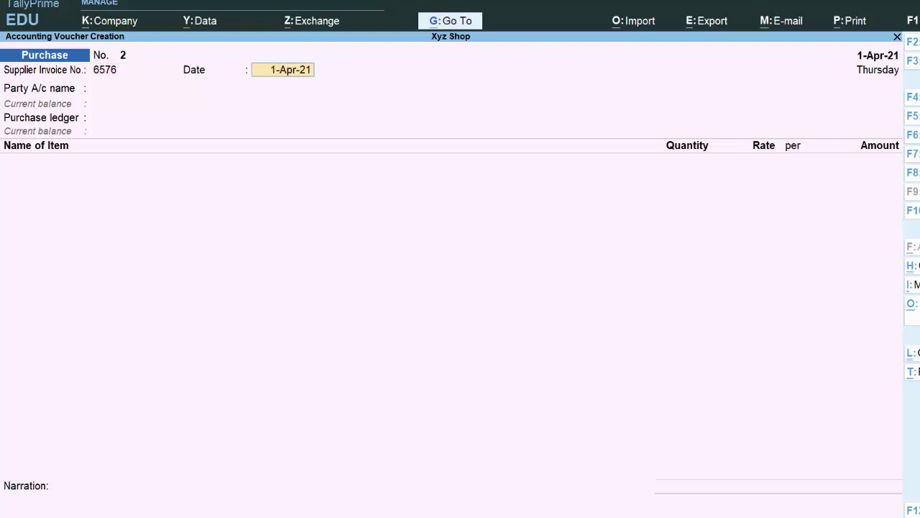
key("Return")
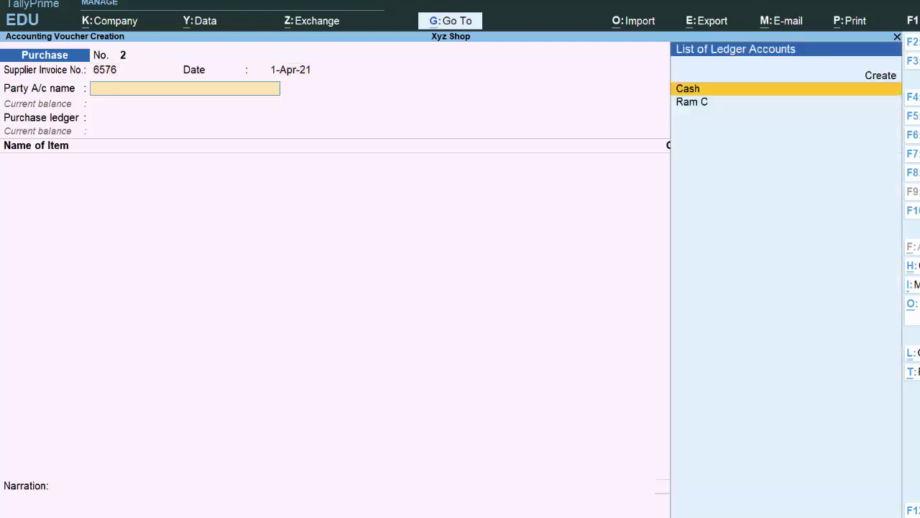
Choose the supplier's ledger as the party account, accept the default receipt and party details, and use Purchase A/c as purchase ledger
key("Down")
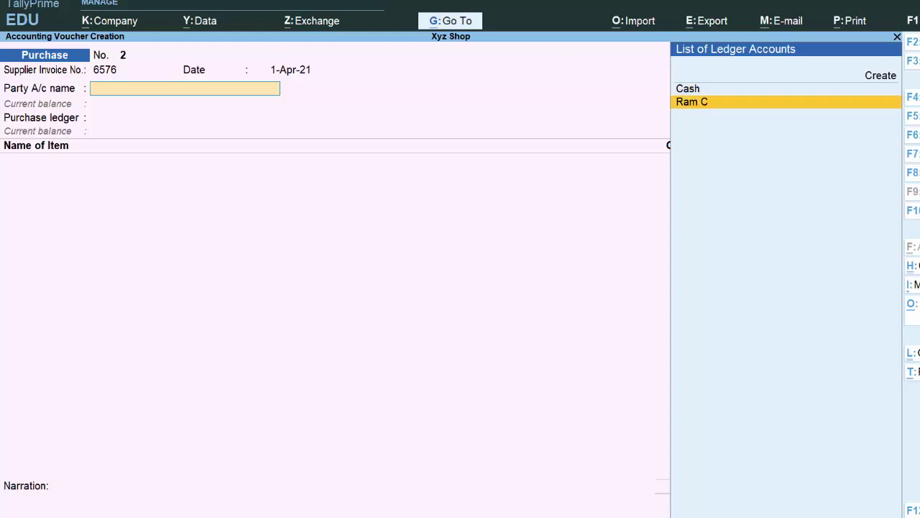
key("Return")
key("Return")
key("Return")
key("Return")
key("Return")
key("Return")
key("Return")
key("Return")
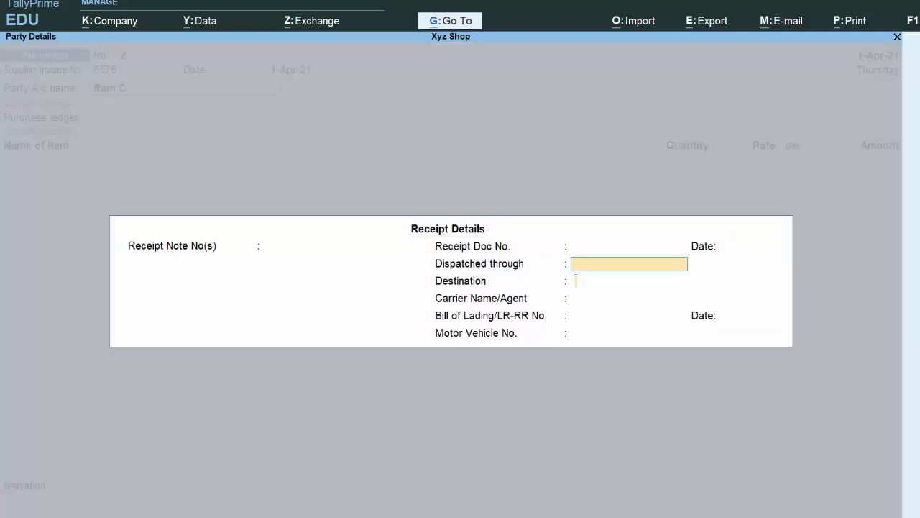
key("Return")
key("Return")
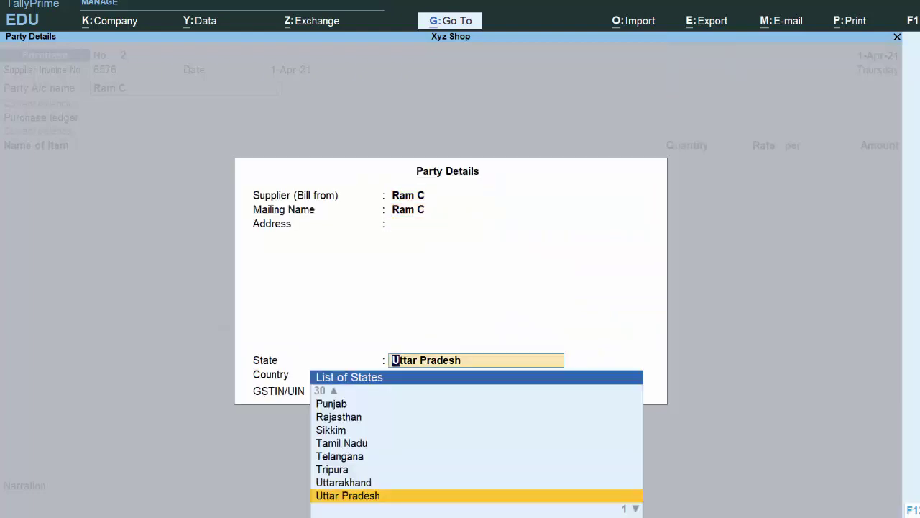
key("Return")
key("Return")
key("Return")
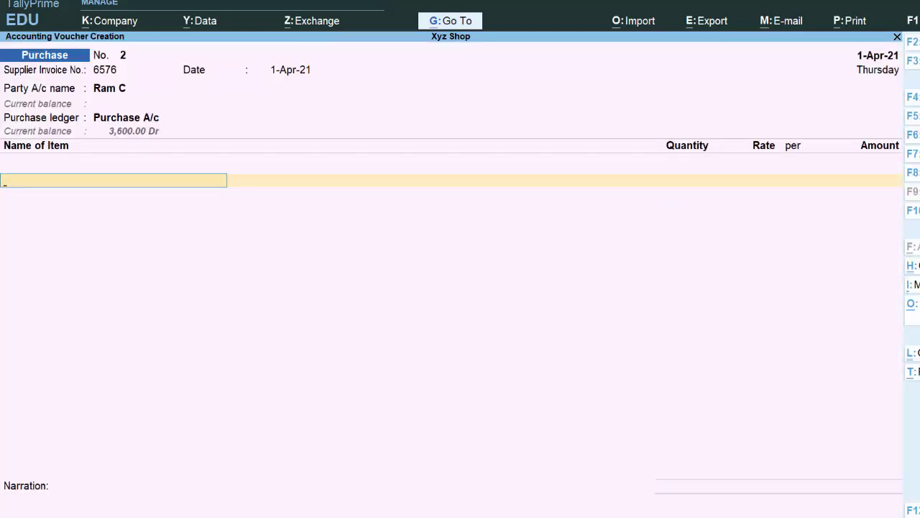
Enter Hp Laptop as the first purchased item, with quantity 7 Nos at a rate of 45,000
type("H")
key("Return")
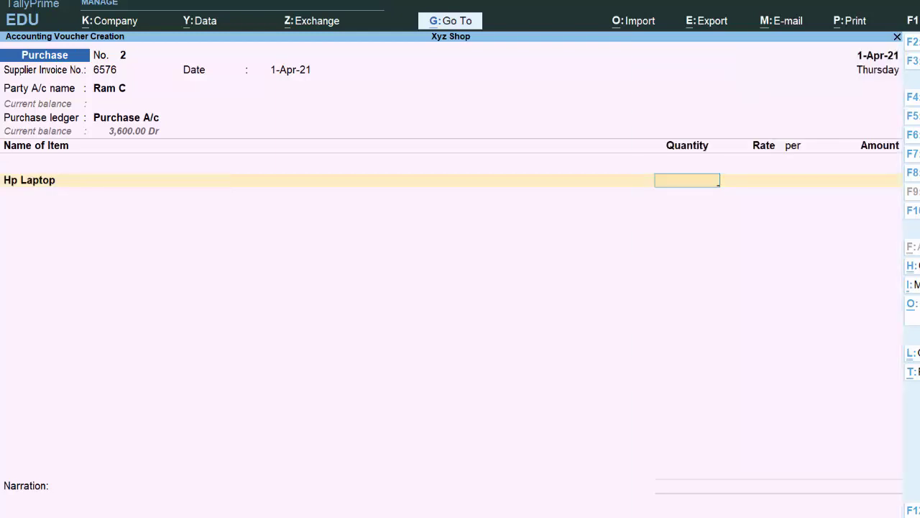
type("7")
key("Return")
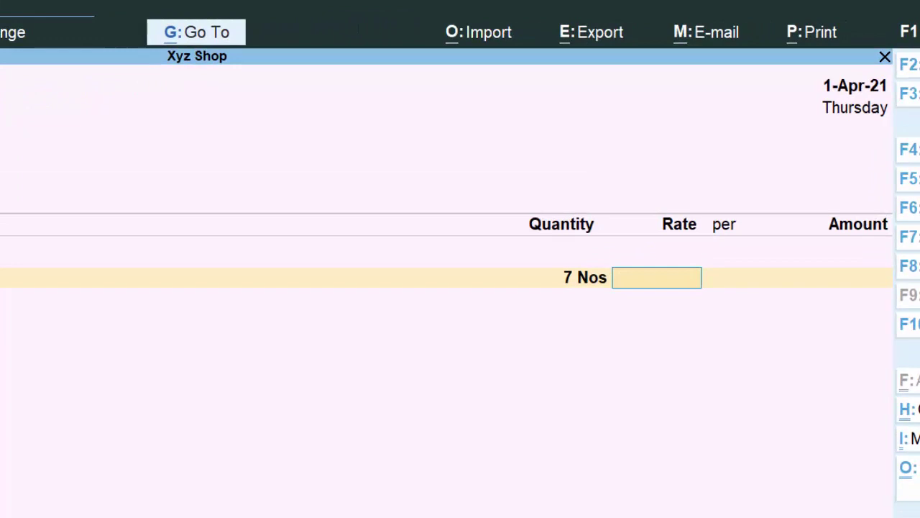
type("45000")
key("Return")
key("Return")
key("Return")
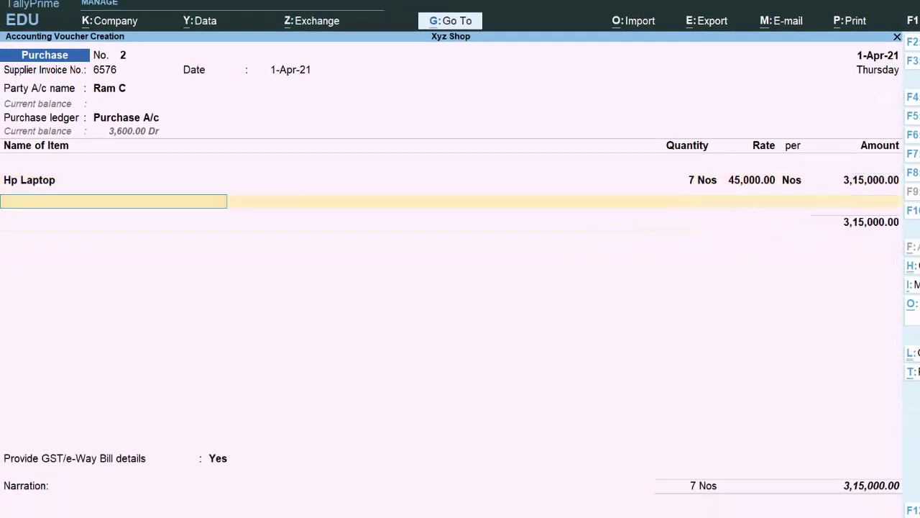
Add Dell Laptop as the second purchased item, with quantity 1 Nos at a rate of 34,000
type("D")
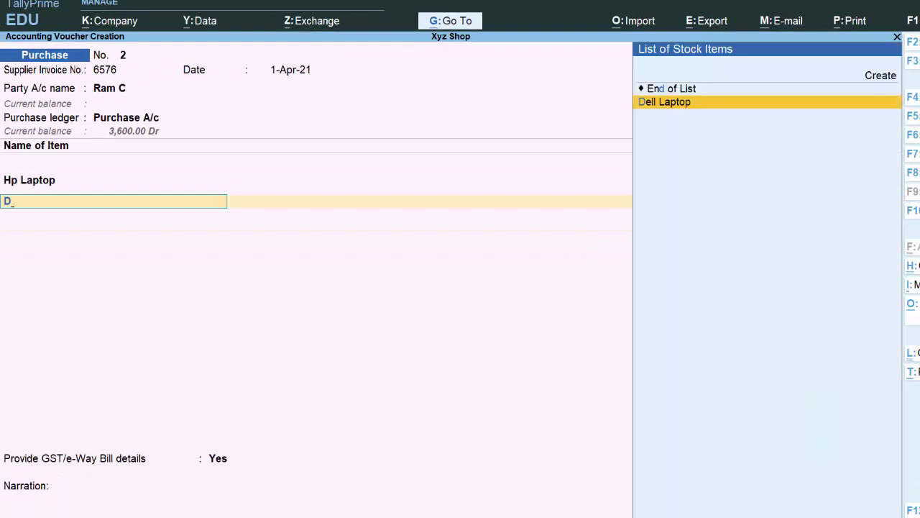
key("Return")
type("1")
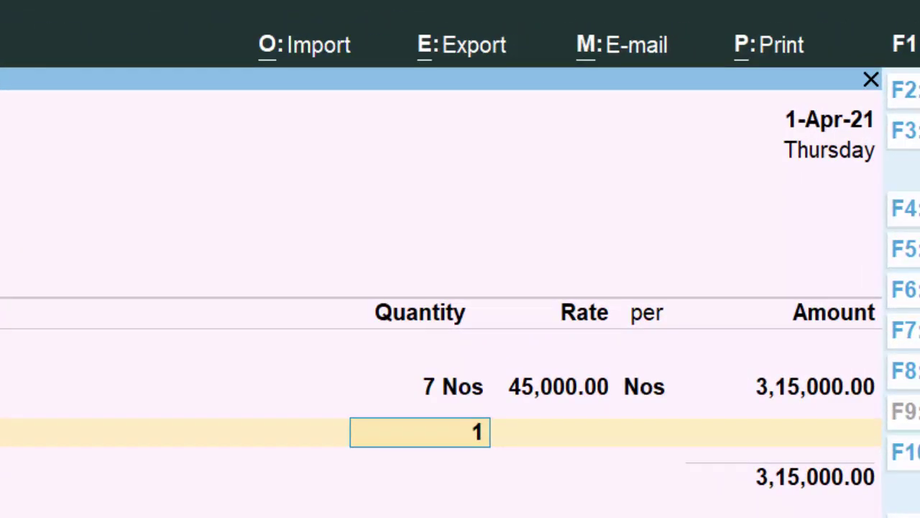
key("Return")
type("3")
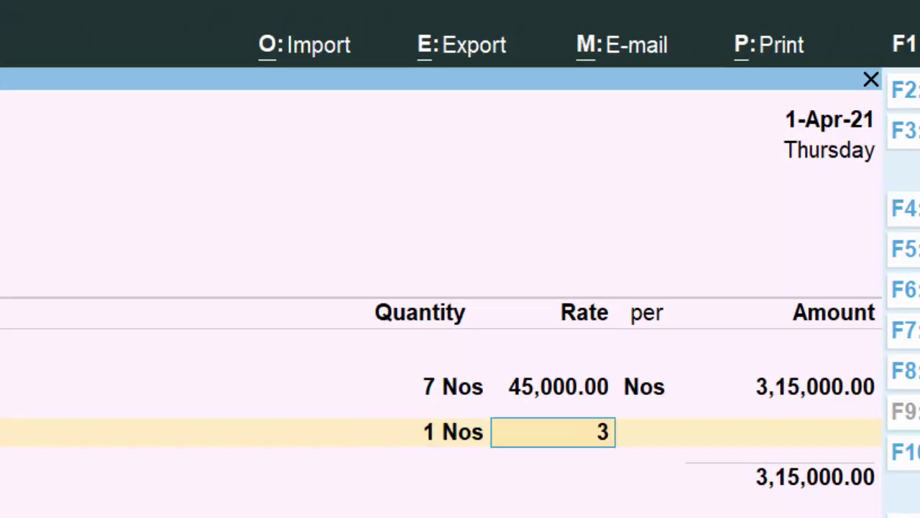
type("4,00")
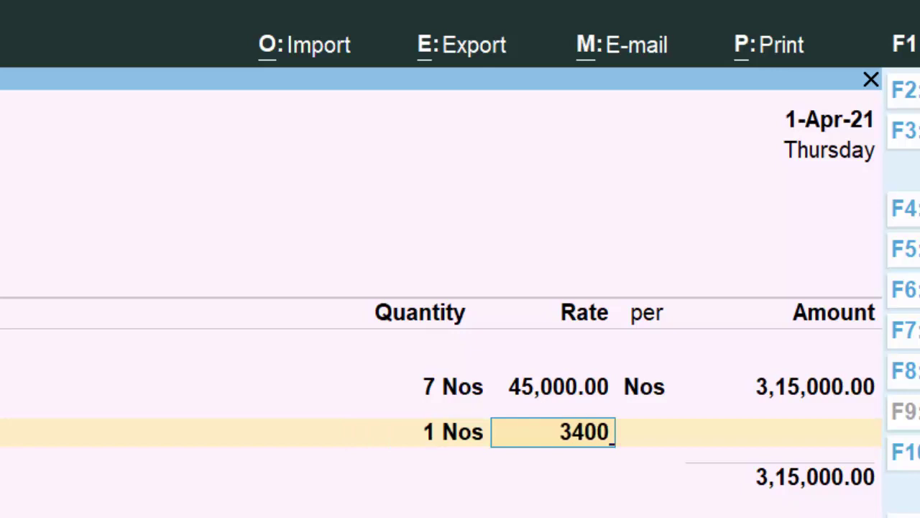
type("0")
key("Return")
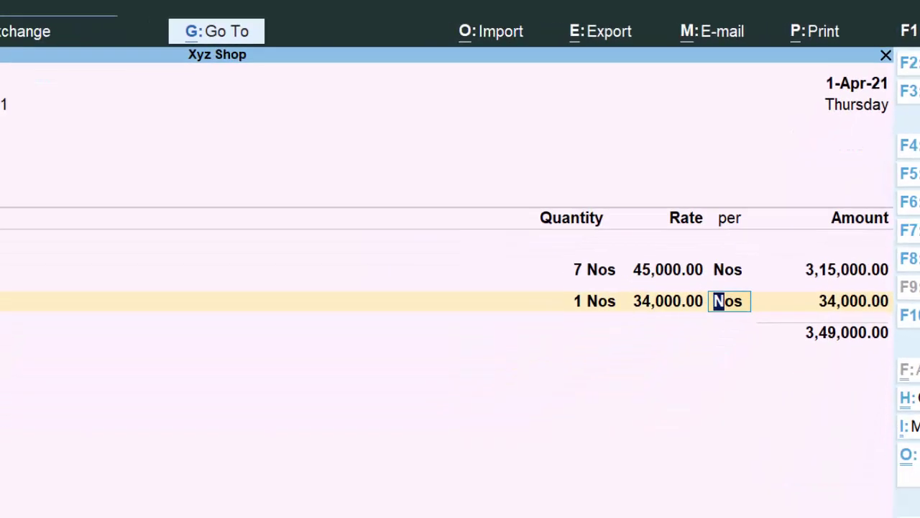
key("Return")
key("Return")
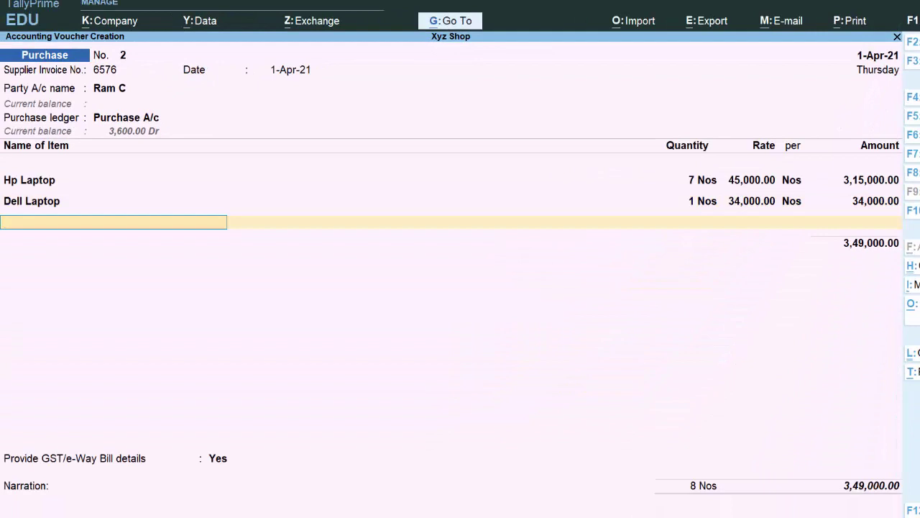
Add Asus Laptop as the third purchased item, with quantity 2 Nos at a rate of 32,000
type("A")
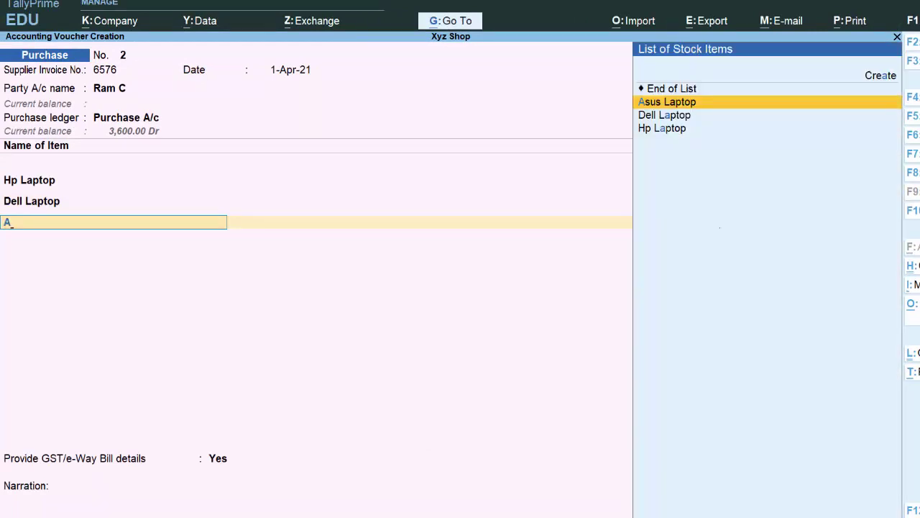
key("Return")
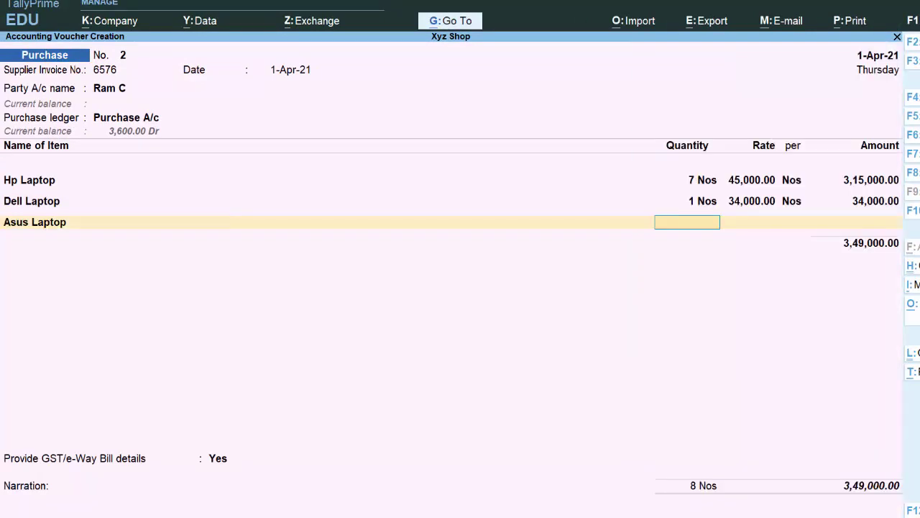
type("2")
key("Return")
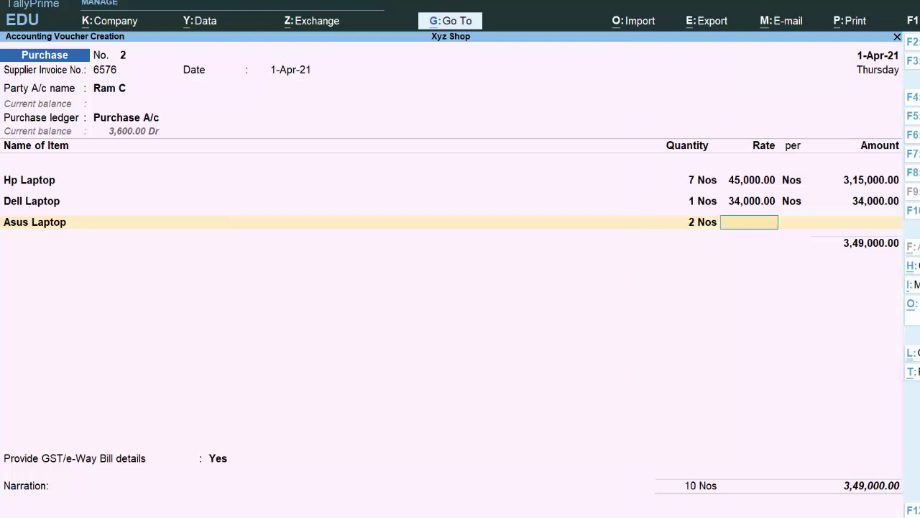
type("3")
type("000")
key("Return")
key("Return")
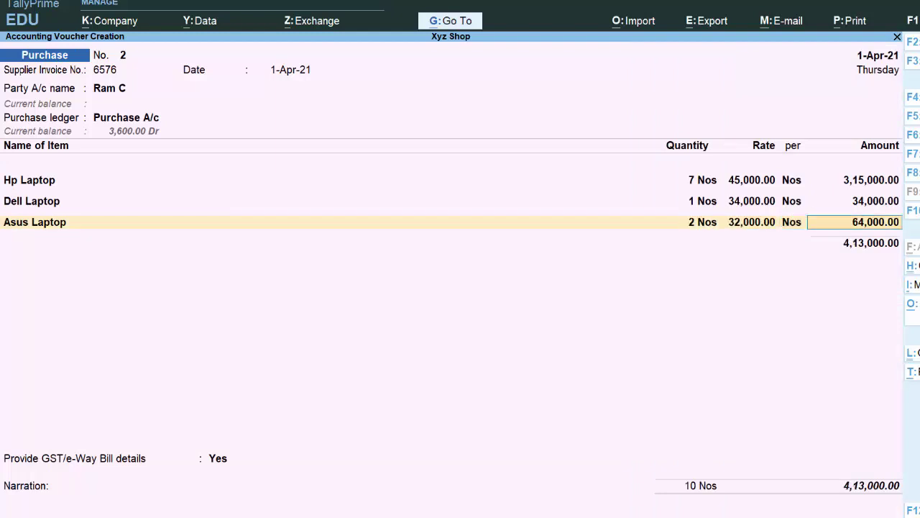
key("Return")
End the item and additional ledger lists, and set Provide GST/e-Way Bill details to No
key("Return")
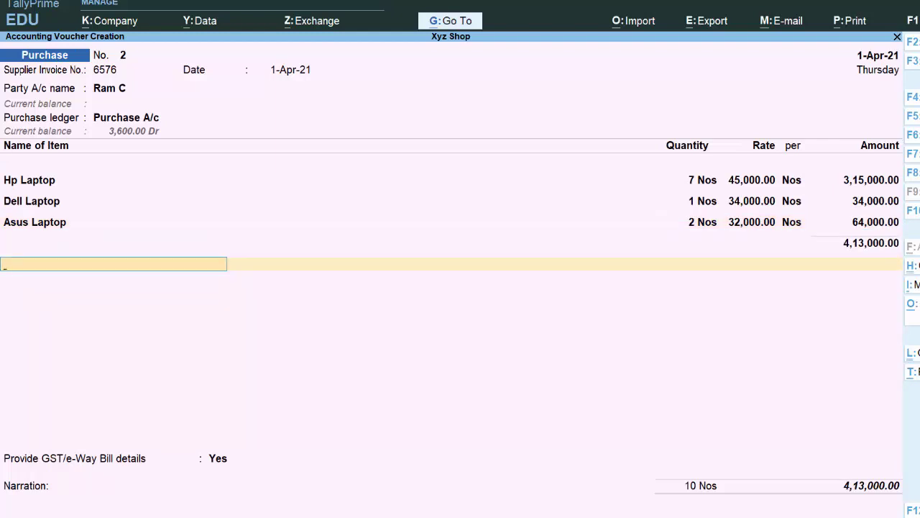
key("Return")
key("BackSpace")
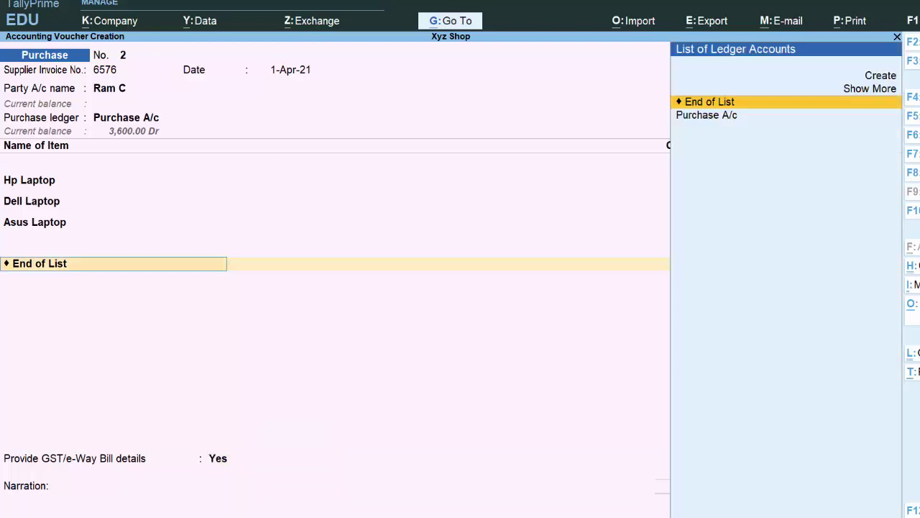
key("Return")
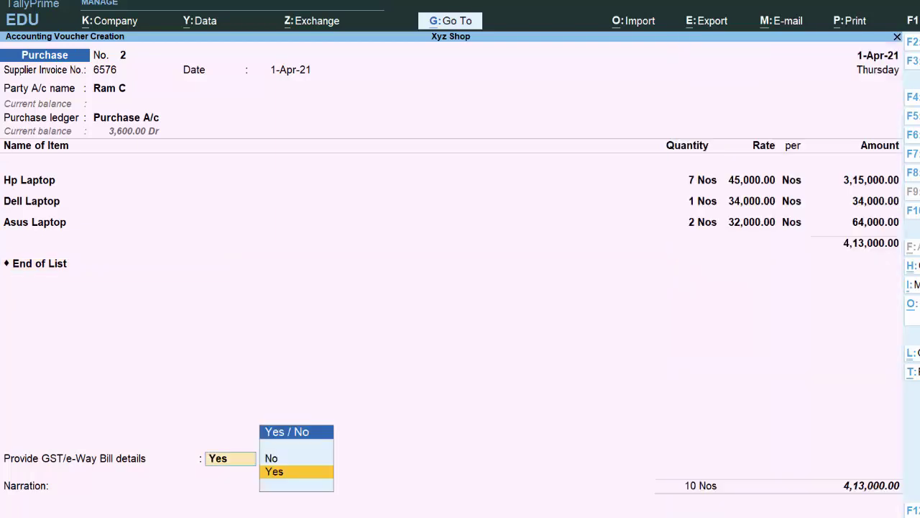
key("Up")
key("Return")
key("Return")
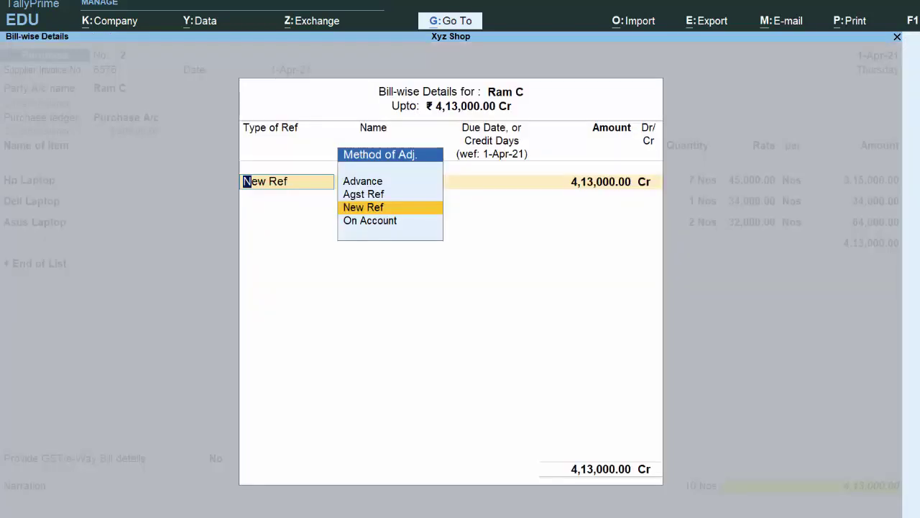
Accept the bill-wise details as New Ref for the full amount and save the purchase voucher without a narration
key("Return")
key("Return")
key("Return")
key("Return")
key("Return")
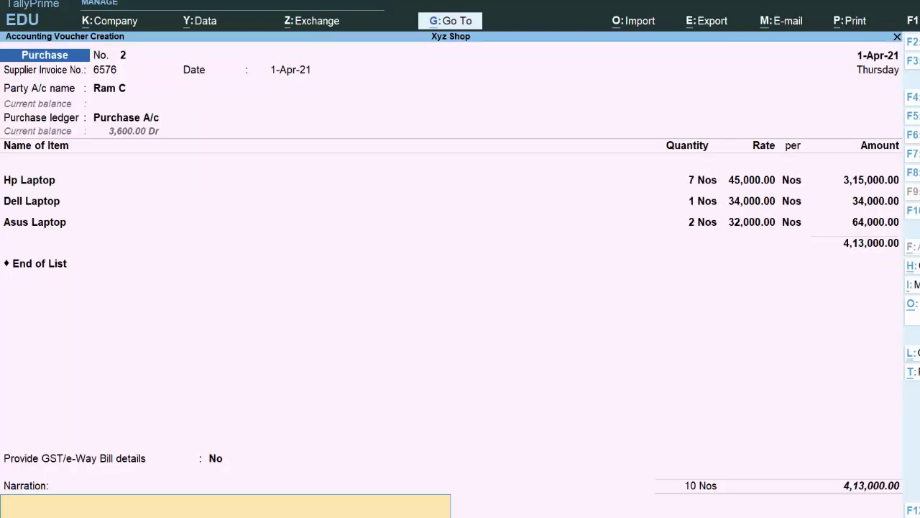
key("Return")
key("Return")
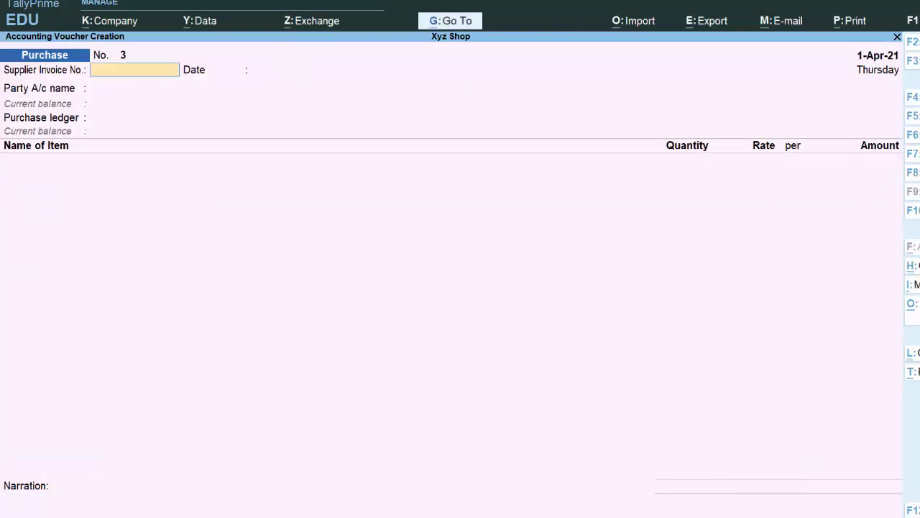